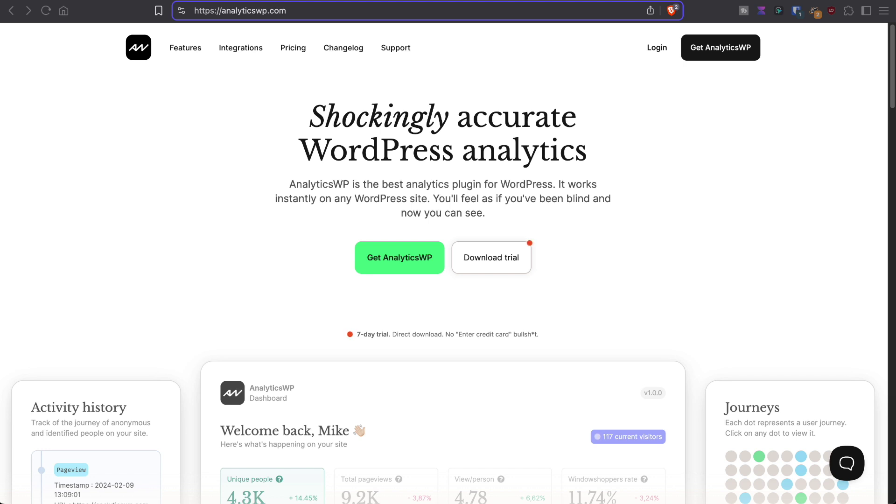
- Open the AnalyticsWP Features page and scroll through its sections to the one-time payment offer
left_click(182, 48)
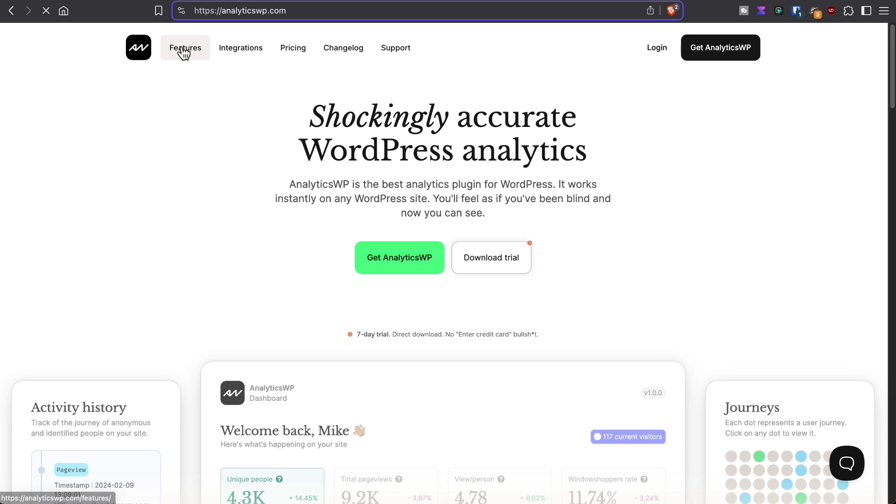
scroll(185, 131, "down", 5)
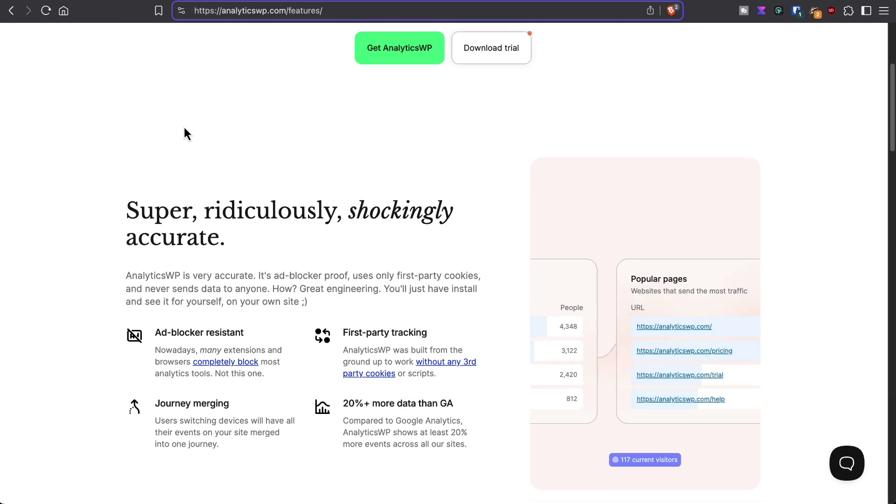
scroll(174, 166, "down", 10)
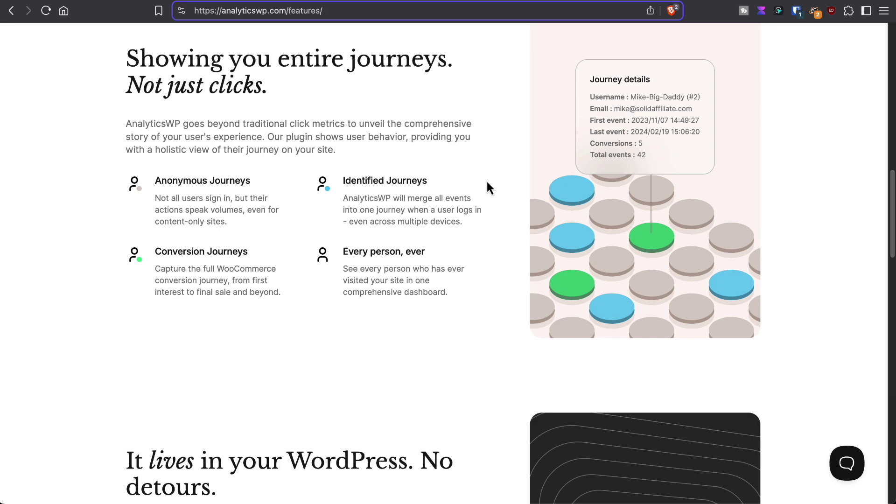
scroll(487, 187, "down", 8)
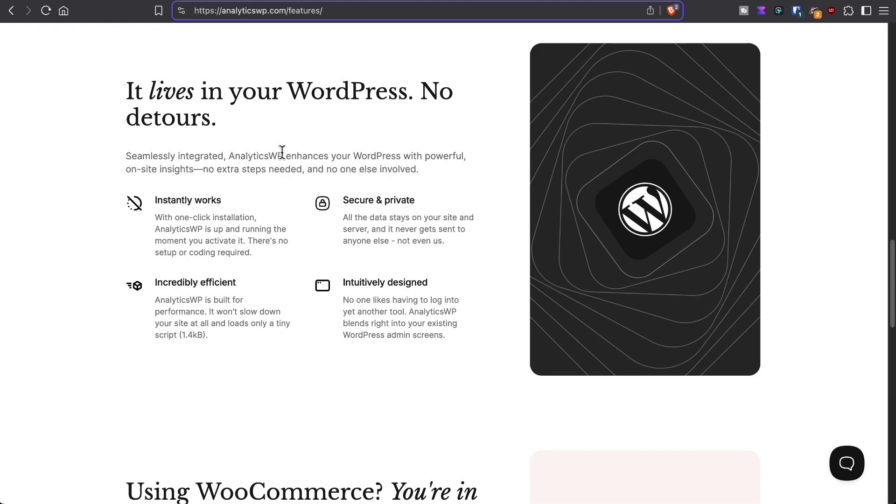
scroll(282, 152, "down", 8)
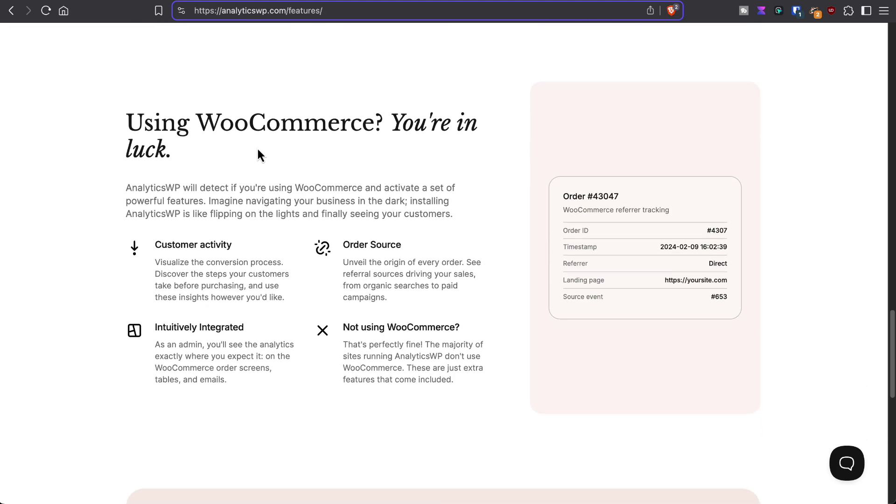
scroll(260, 149, "down", 6)
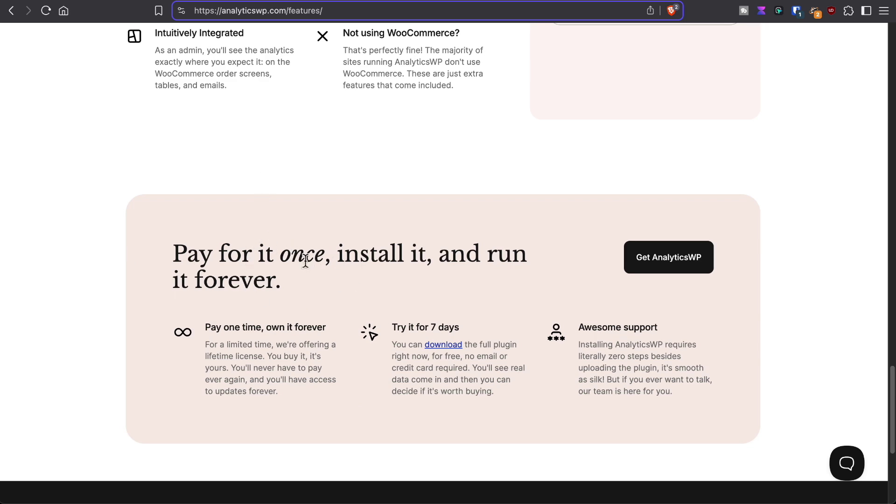
scroll(305, 260, "up", 20)
- Open the AnalyticsWP Integrations page and scroll through the supported integrations grid
left_click(247, 52)
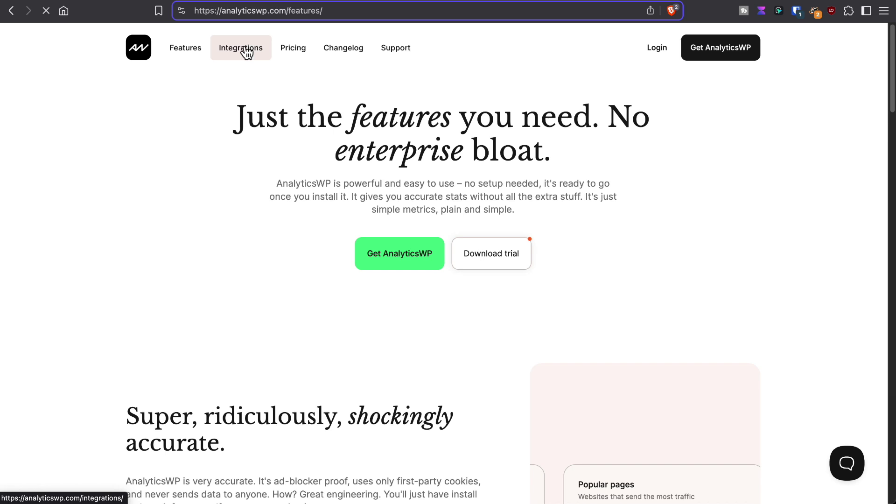
scroll(230, 173, "down", 6)
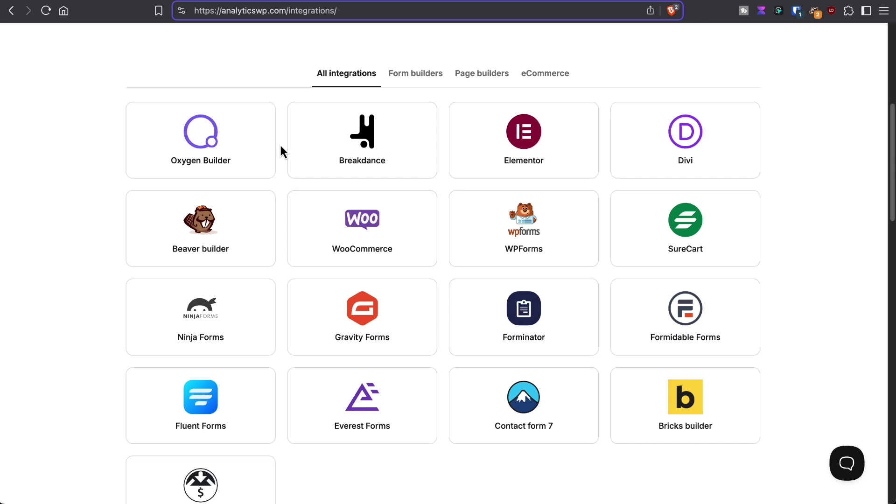
scroll(280, 146, "up", 5)
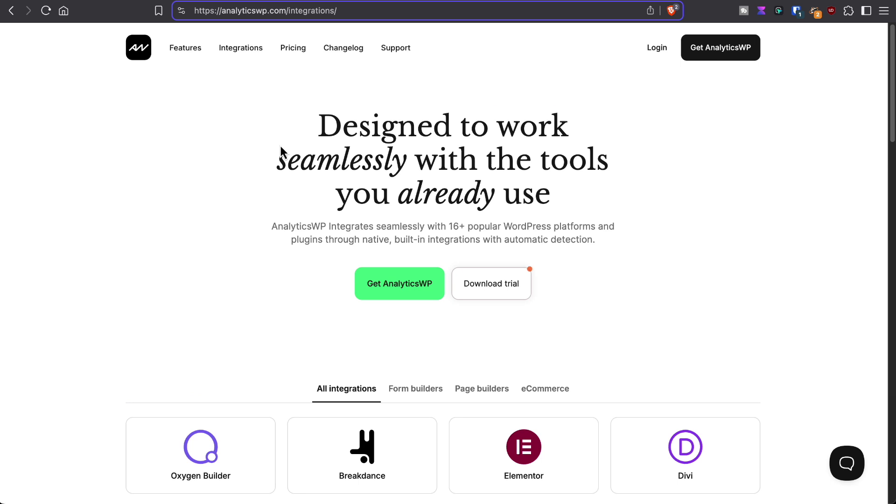
left_click(295, 27)
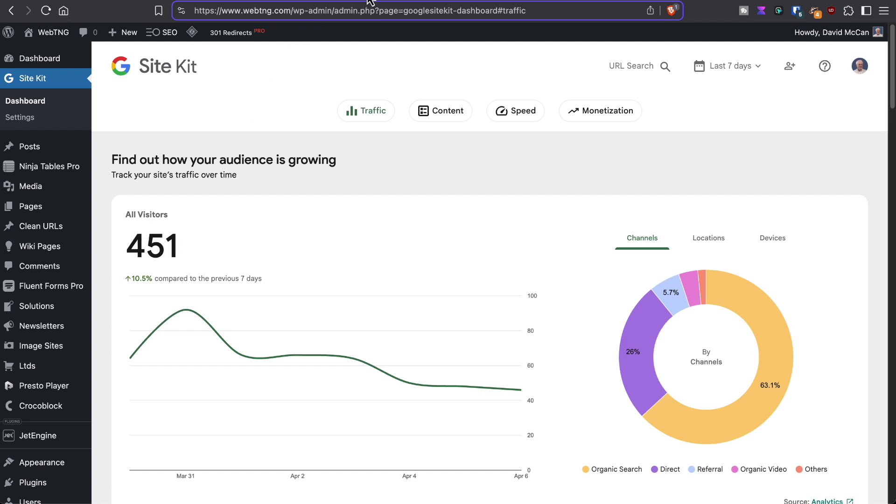
- Scroll the Site Kit dashboard down to the search traffic figures: 27K impressions and 279 clicks
scroll(90, 191, "down", 5)
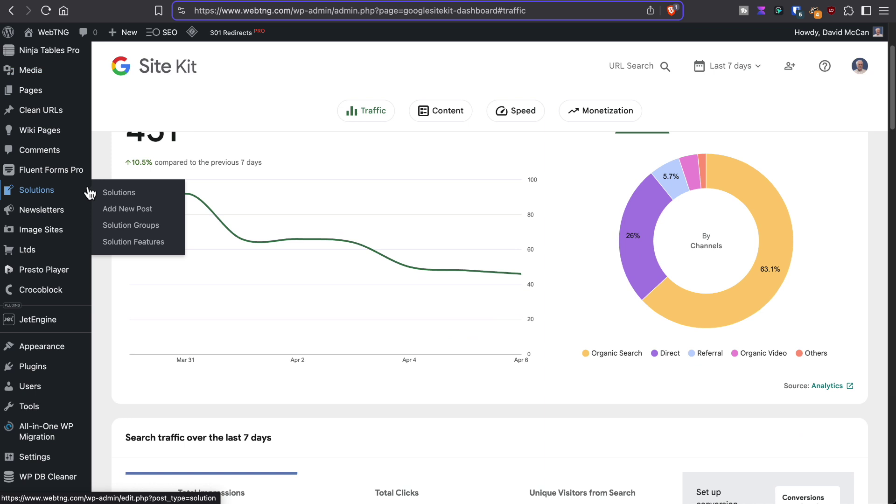
scroll(90, 191, "down", 2)
- Open the AnalyticsWP dashboard and scroll to the Popular referrers, Popular pages and Device breakdown panels
mouse_move(59, 354)
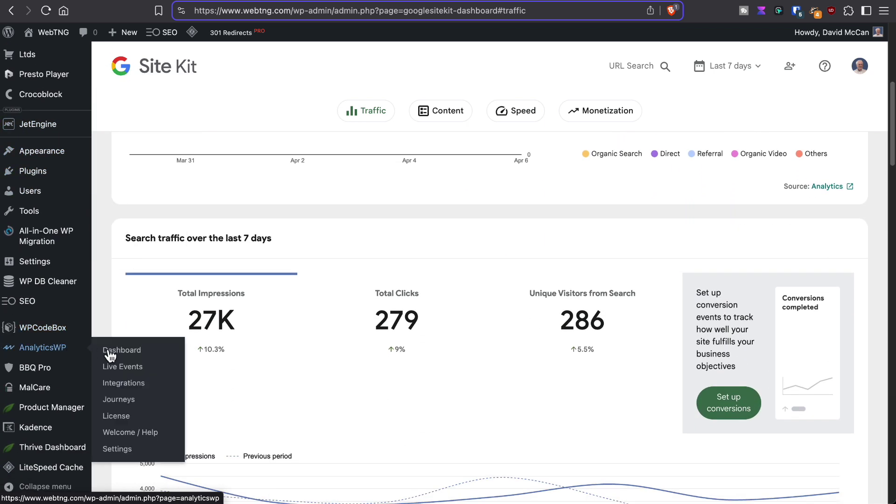
left_click(125, 356)
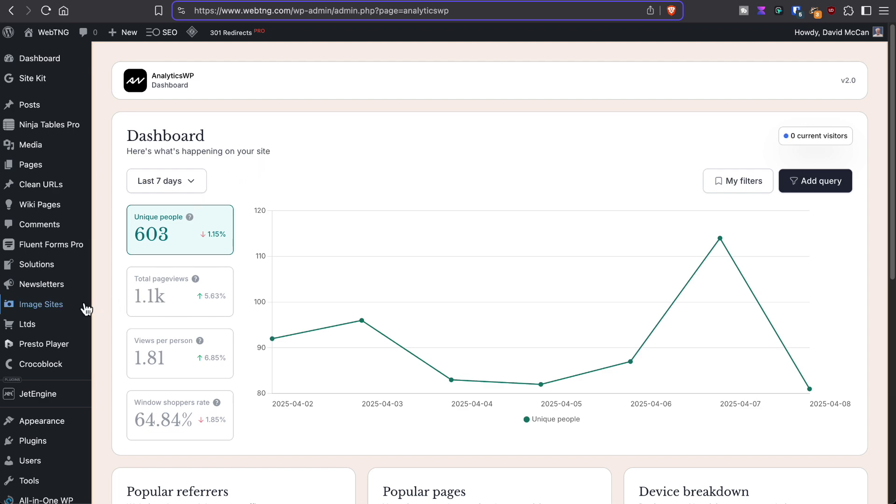
scroll(86, 308, "down", 3)
scroll(85, 308, "down", 3)
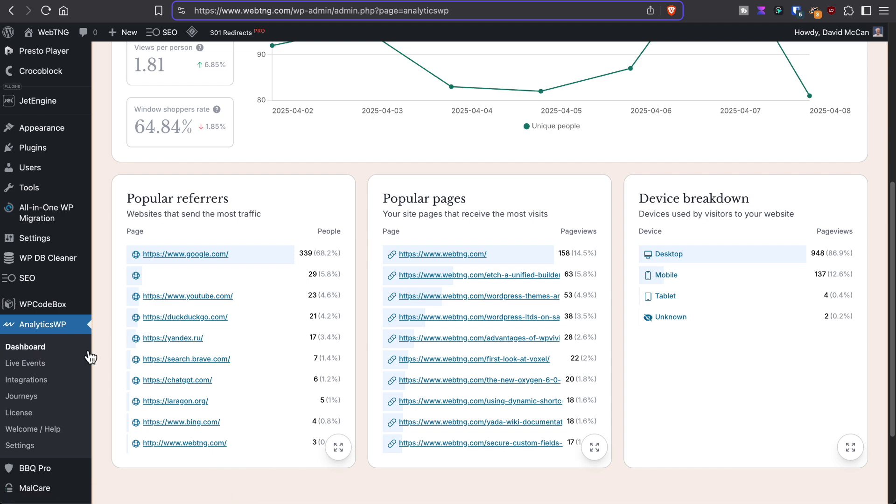
- Enable the Fluent Forms toggle under Forms on AnalyticsWP's Integrations page
left_click(27, 367)
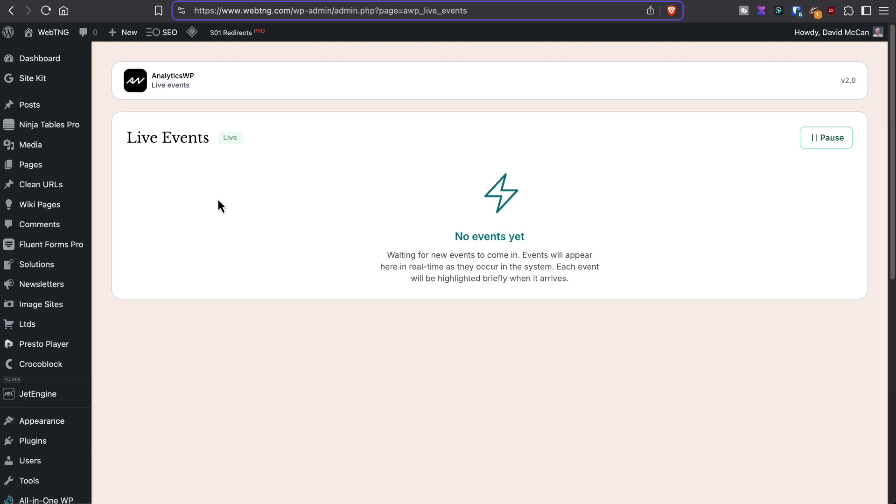
scroll(207, 215, "down", 5)
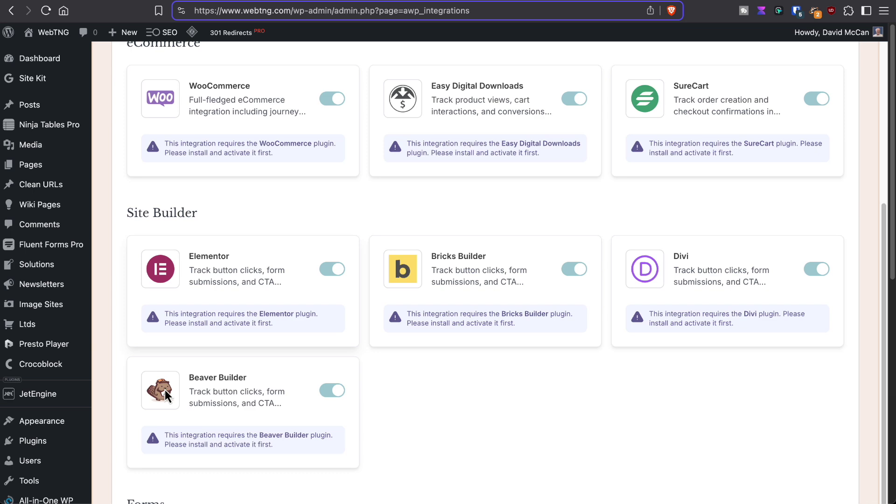
scroll(166, 396, "down", 9)
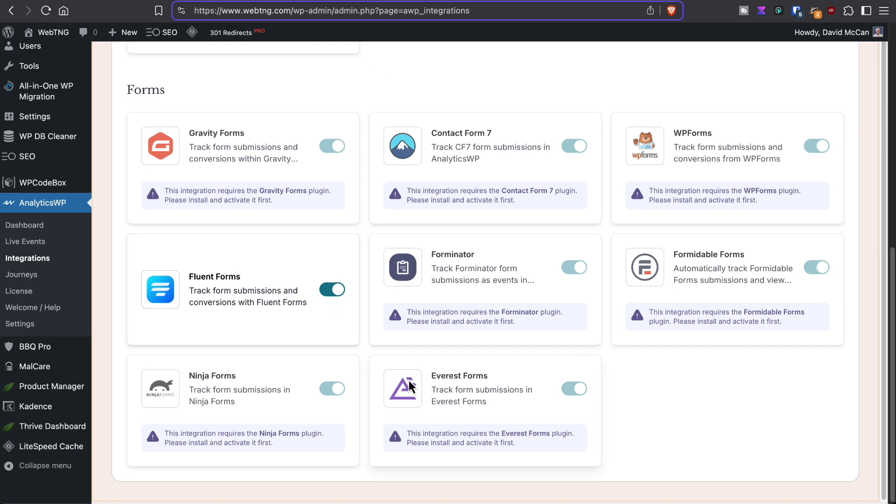
left_click(333, 291)
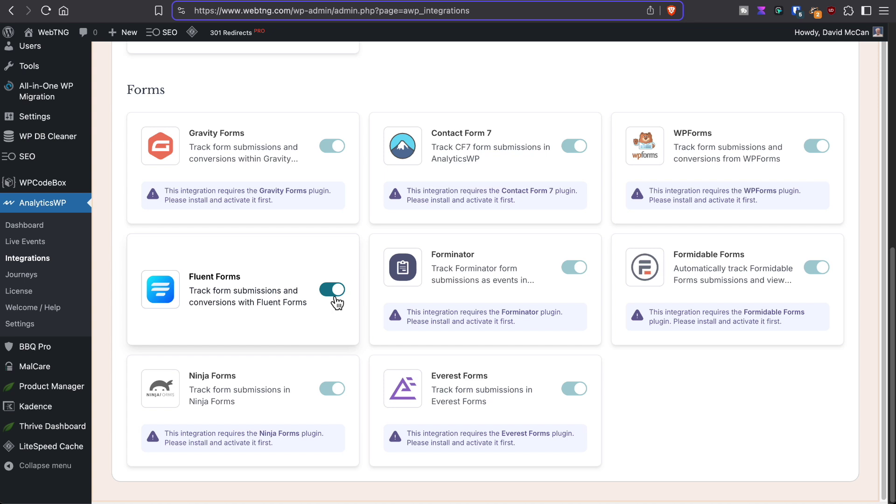
- Open the Journeys overview and one anonymous visitor's full journey
left_click(23, 278)
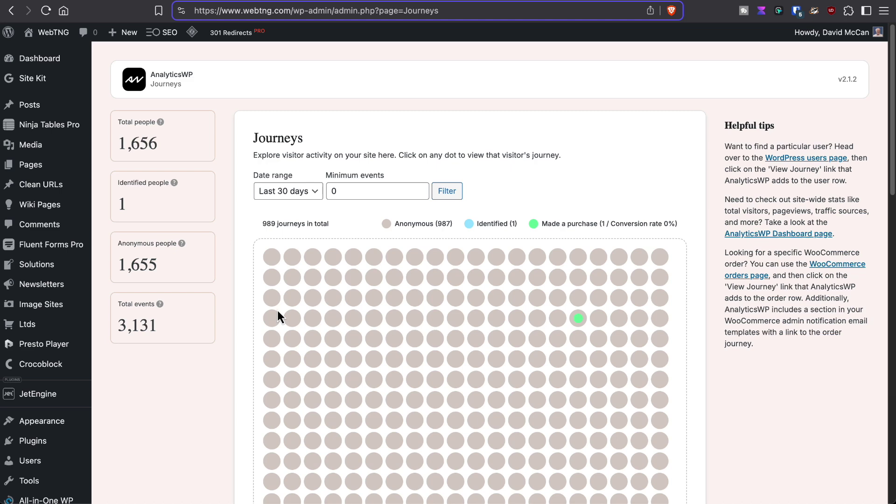
left_click(519, 422)
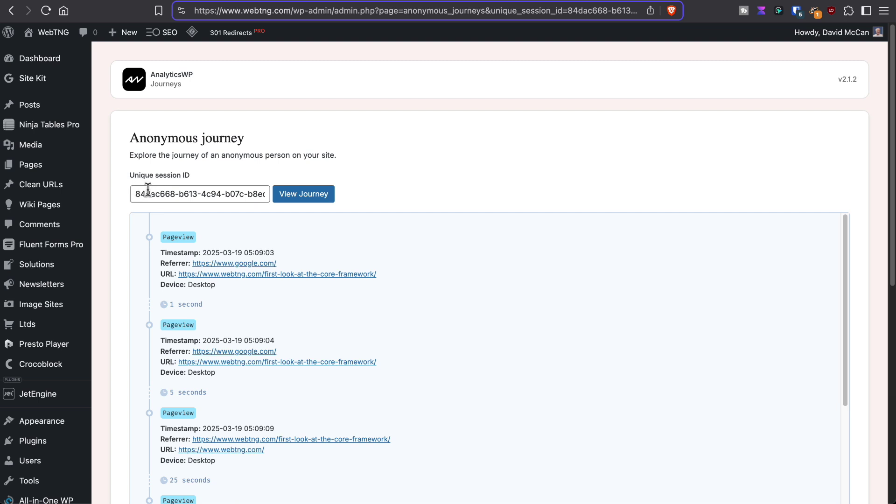
scroll(224, 241, "down", 1)
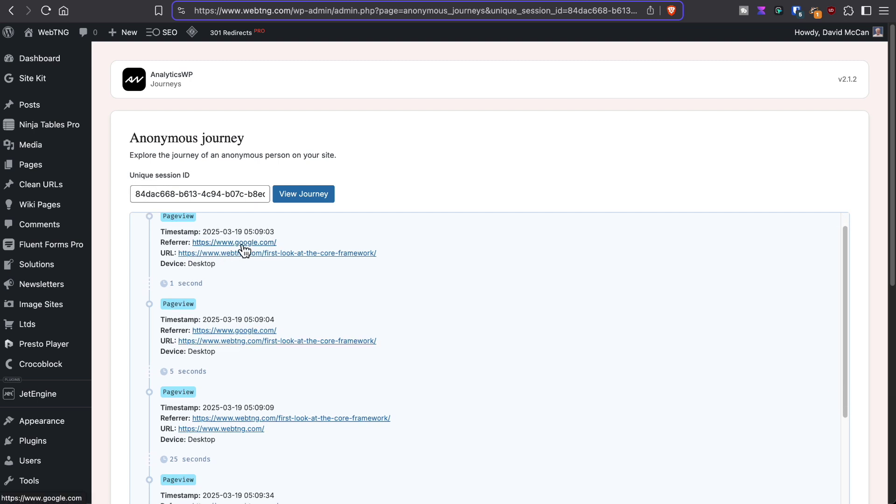
scroll(238, 250, "up", 1)
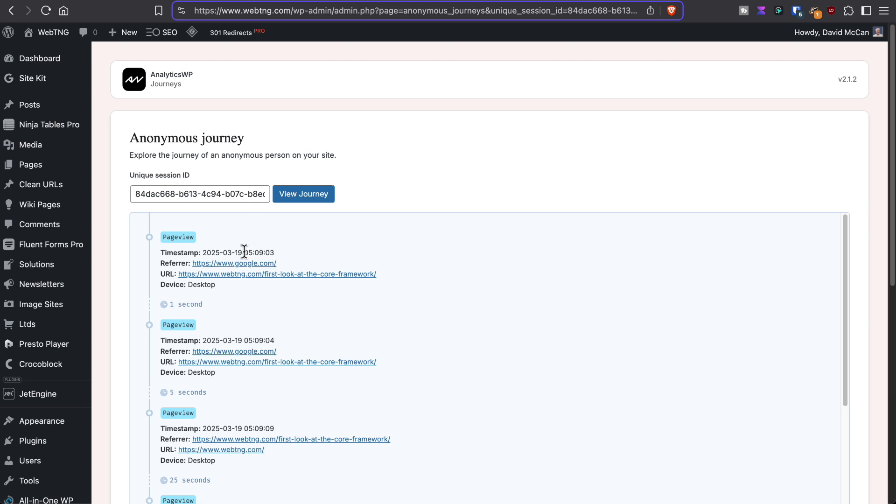
- Review the journey's four pageviews on 2025-03-19, starting from the Google referral
scroll(244, 252, "down", 3)
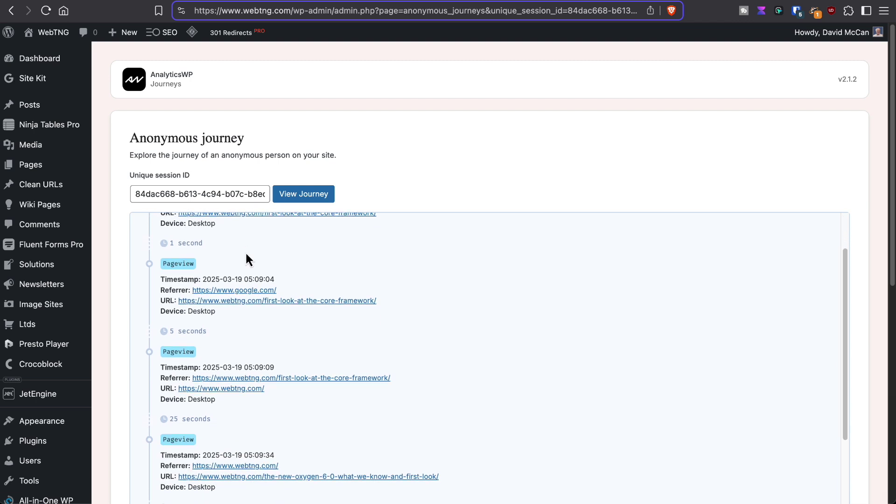
scroll(261, 259, "down", 3)
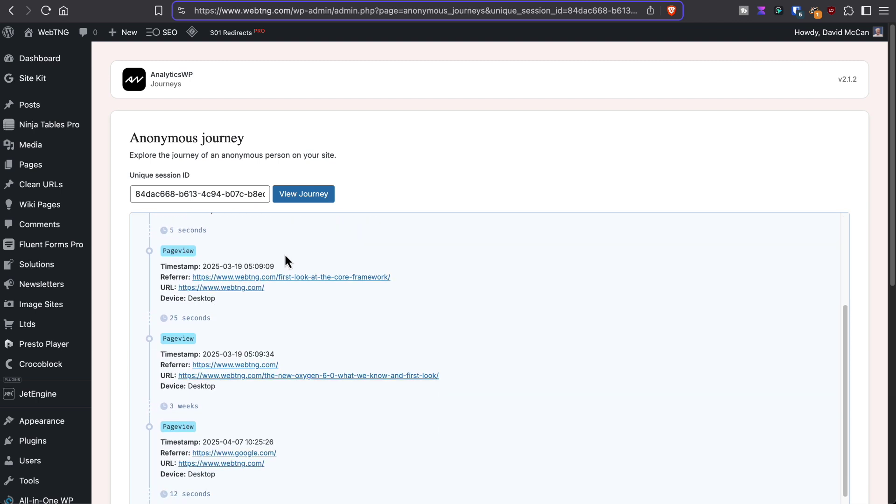
scroll(284, 255, "down", 2)
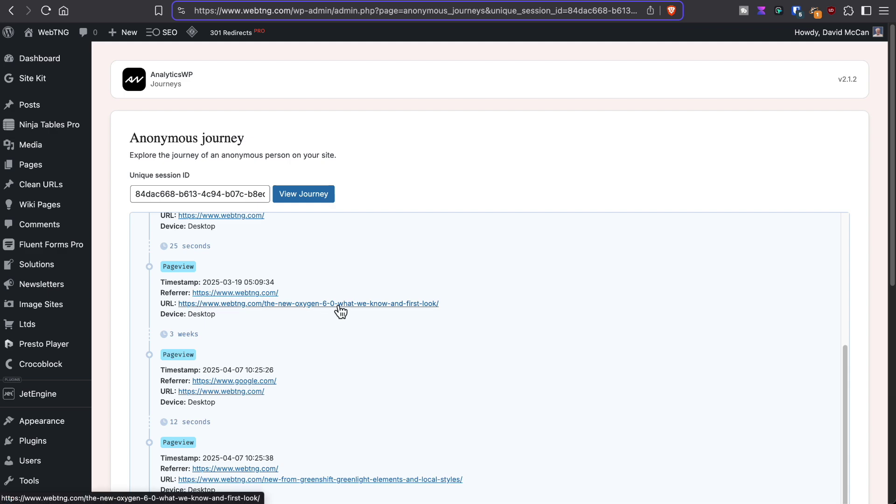
scroll(341, 312, "down", 1)
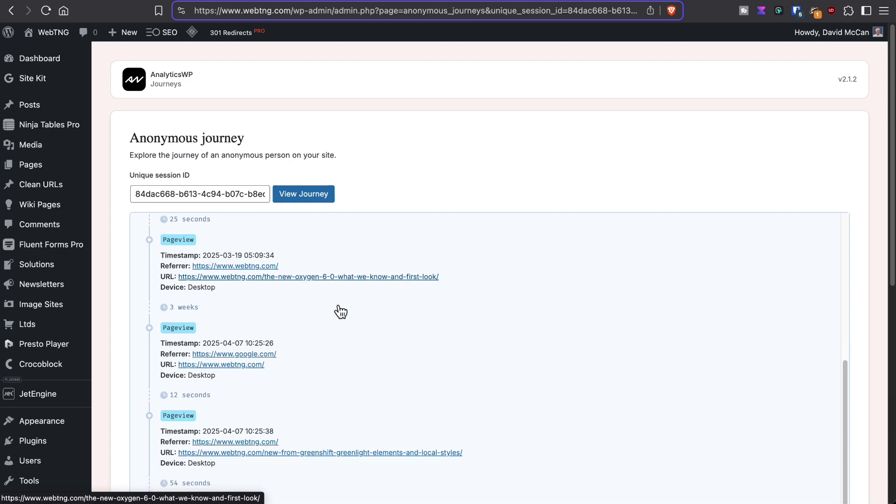
scroll(340, 312, "down", 4)
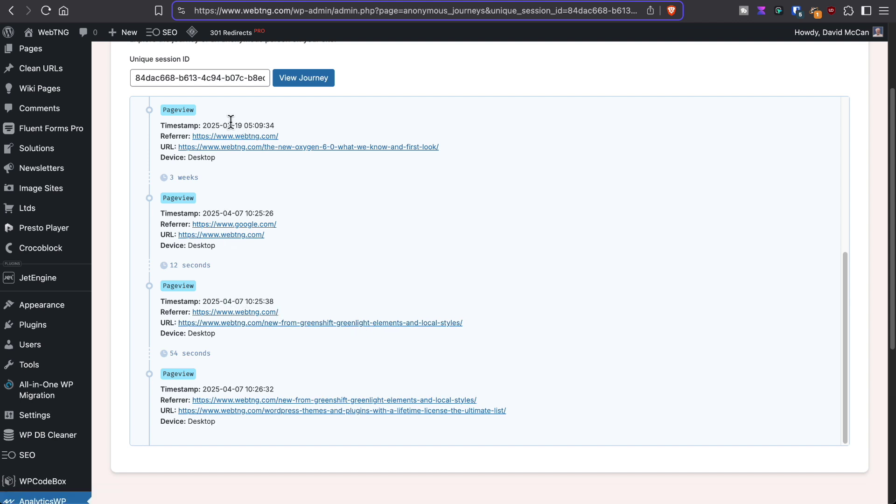
scroll(244, 122, "up", 1)
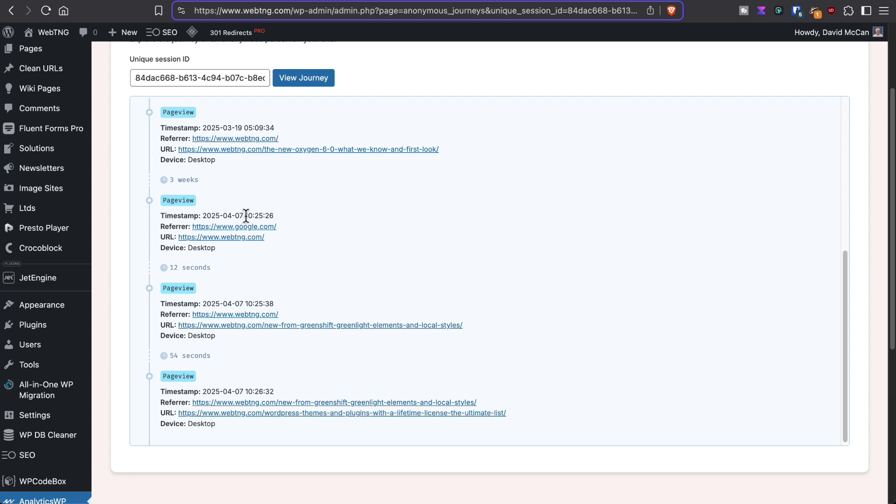
scroll(246, 216, "up", 5)
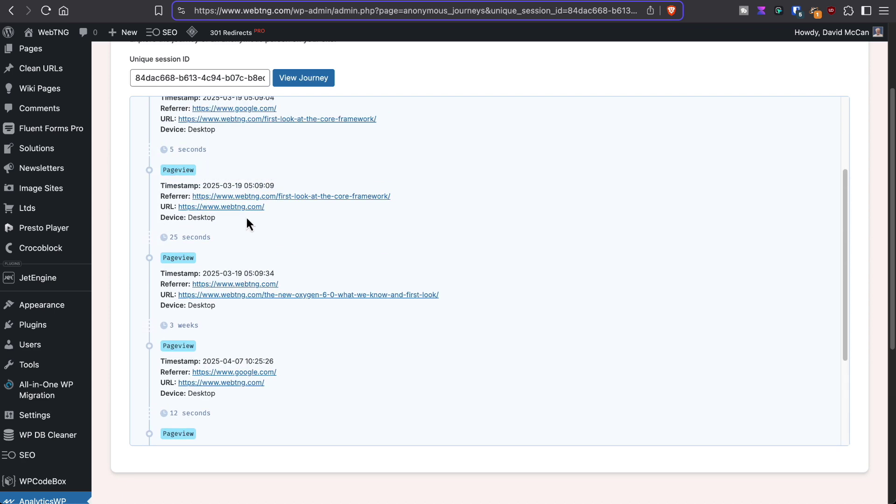
scroll(247, 217, "up", 8)
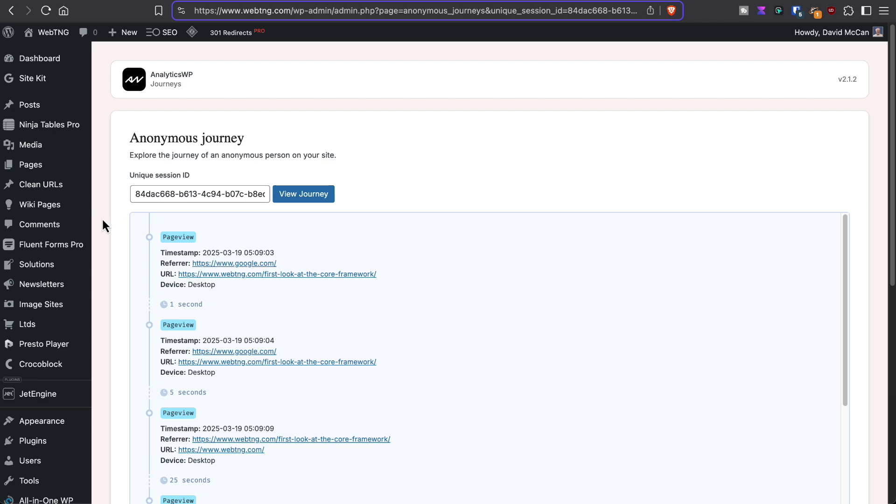
scroll(103, 221, "down", 9)
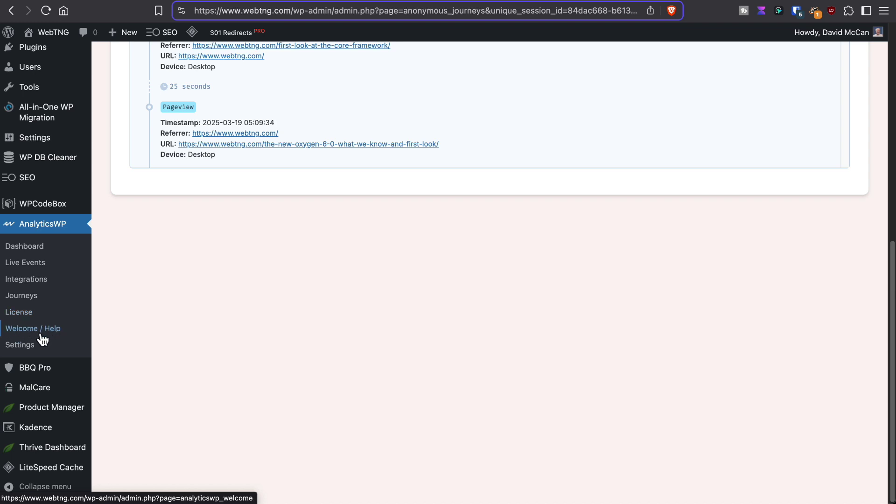
- Review AnalyticsWP General Settings: tracking exclusions, admin access roles and checkout options
left_click(24, 346)
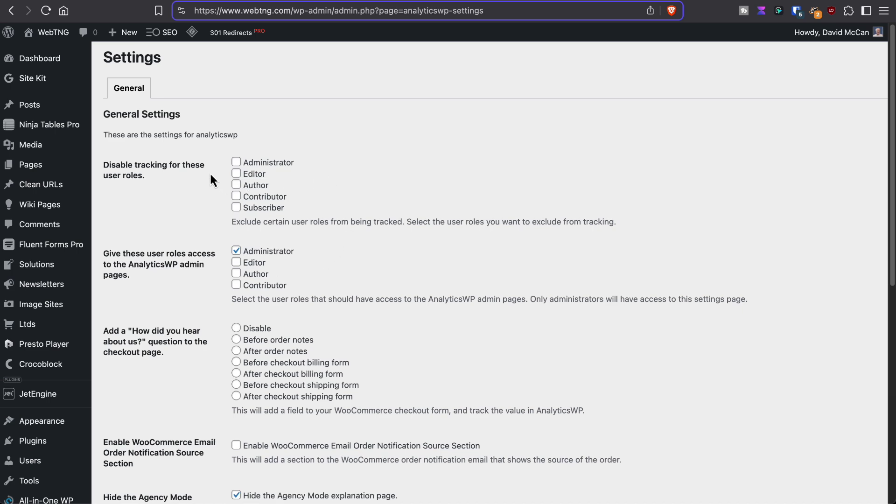
scroll(208, 178, "down", 1)
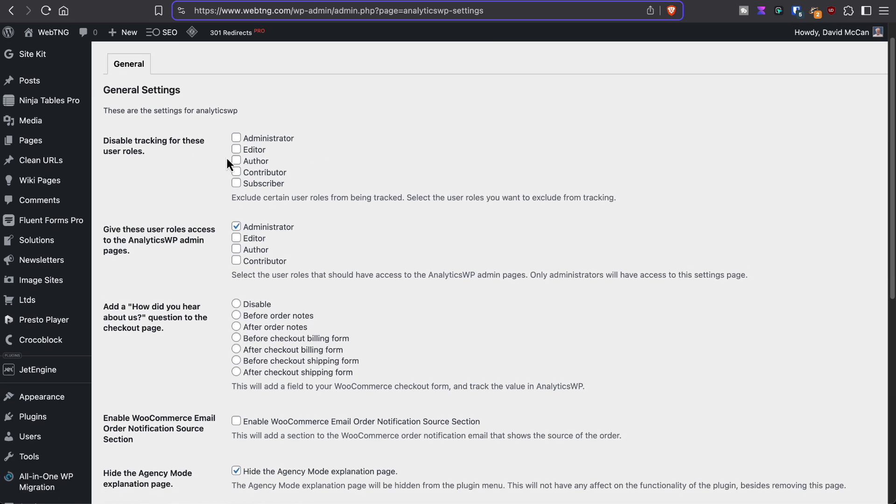
scroll(203, 211, "down", 2)
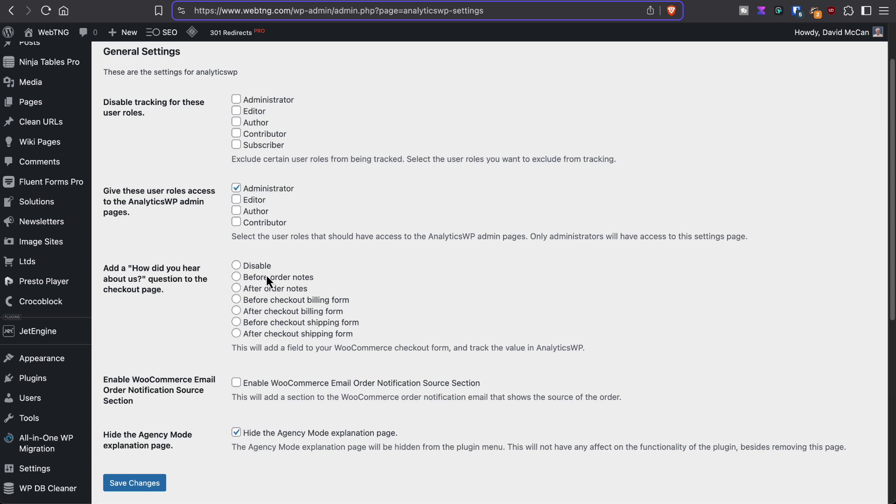
scroll(265, 276, "down", 1)
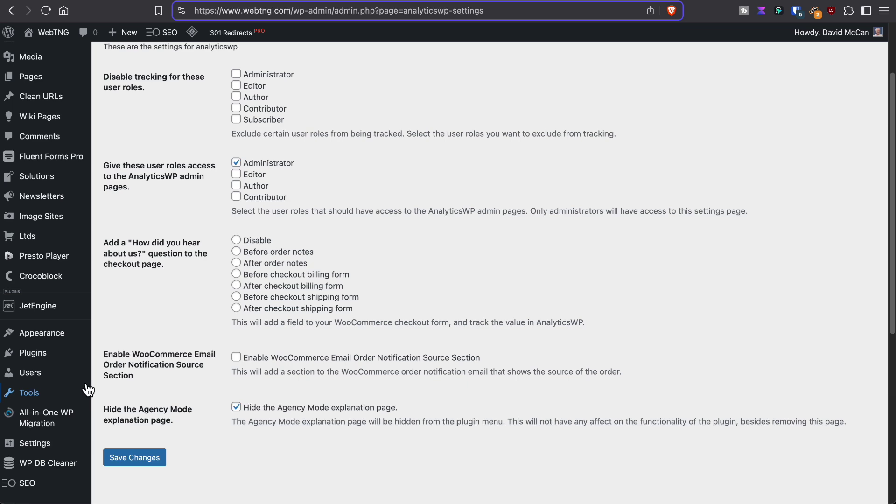
scroll(87, 390, "down", 3)
scroll(87, 390, "down", 2)
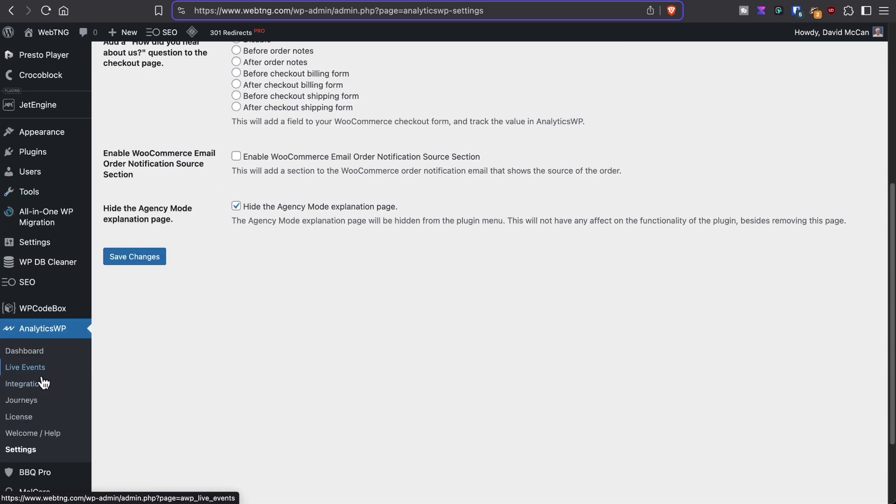
- Open the AnalyticsWP license page and look it over
left_click(55, 414)
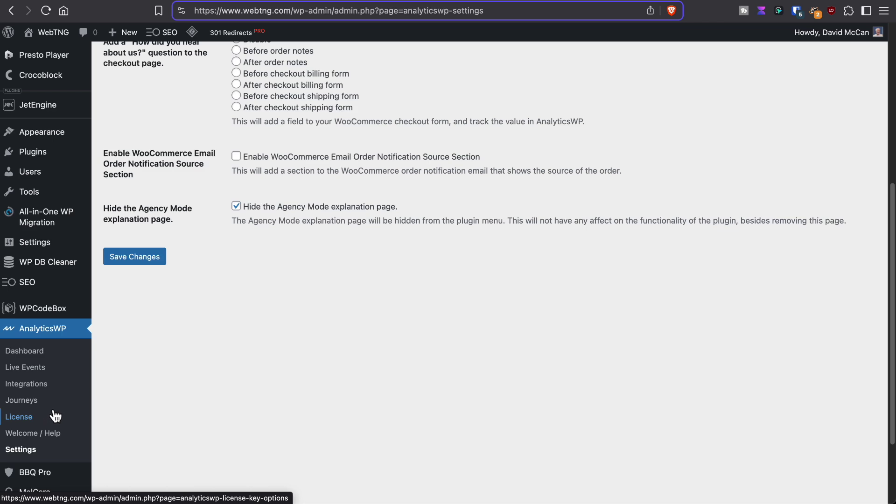
scroll(55, 413, "up", 8)
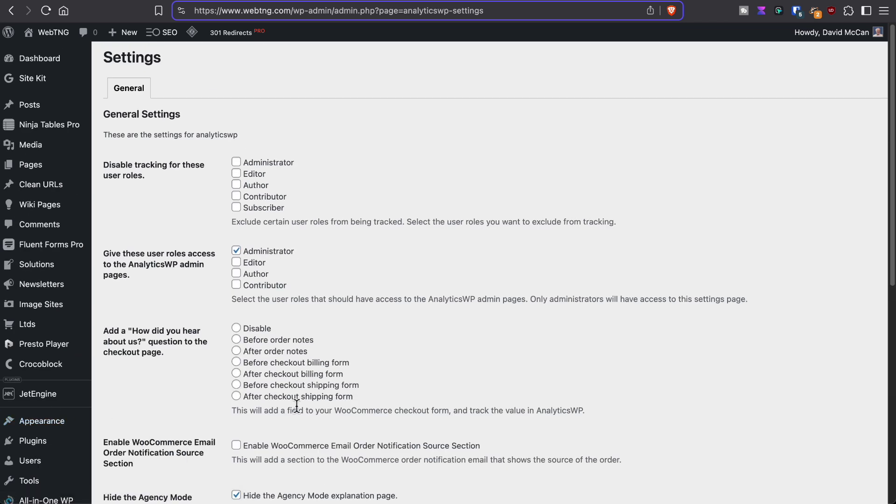
scroll(295, 407, "down", 5)
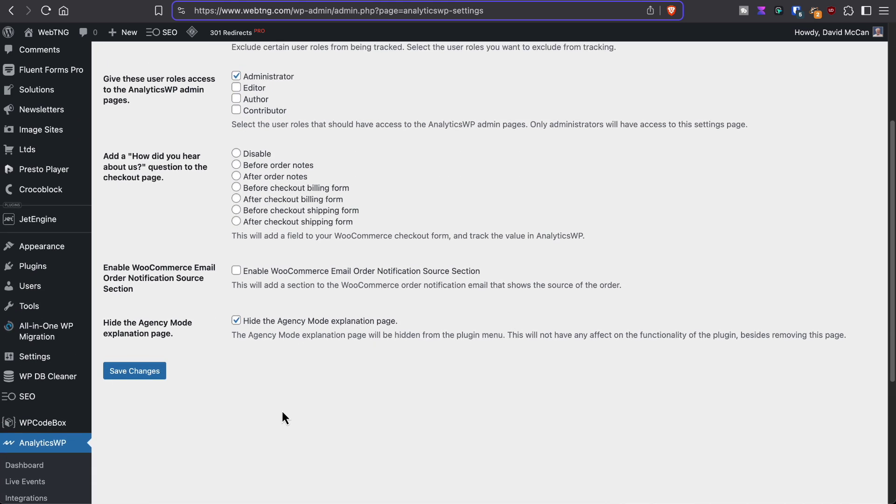
- Reopen the AnalyticsWP dashboard, check the Last 7 days range list unchanged, and review the stats tables
left_click(28, 465)
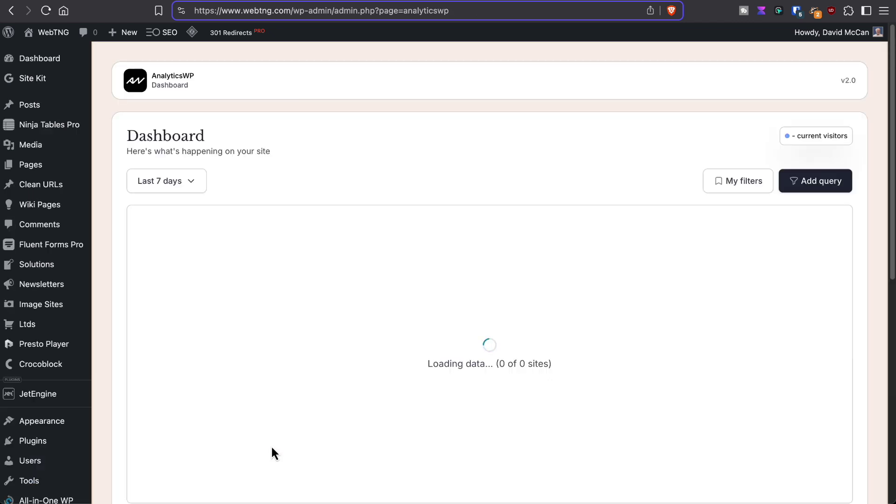
left_click(195, 182)
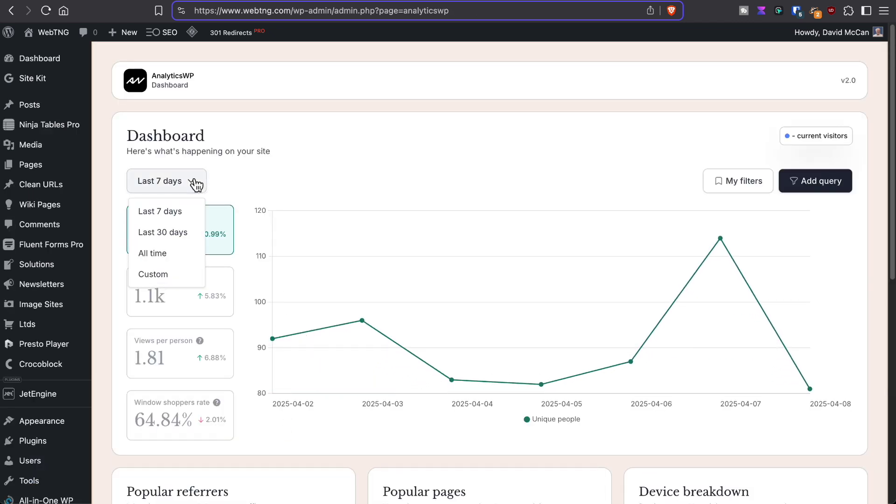
left_click(196, 184)
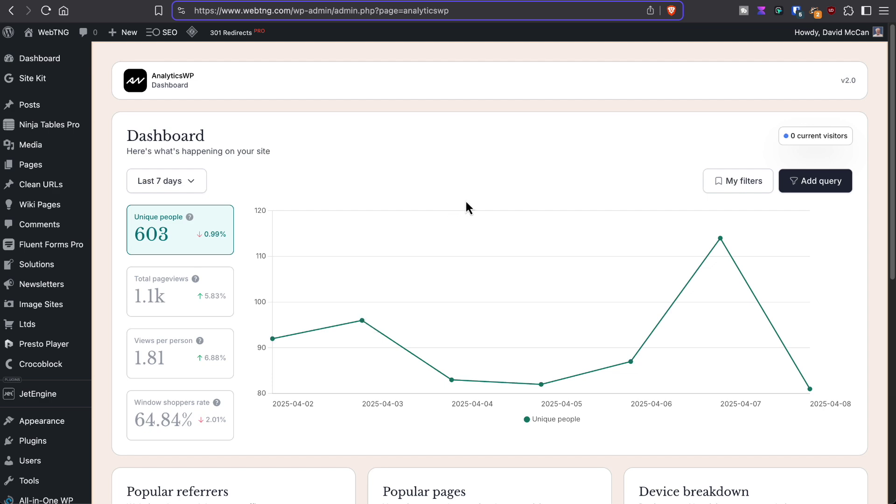
scroll(466, 202, "down", 3)
scroll(466, 207, "down", 4)
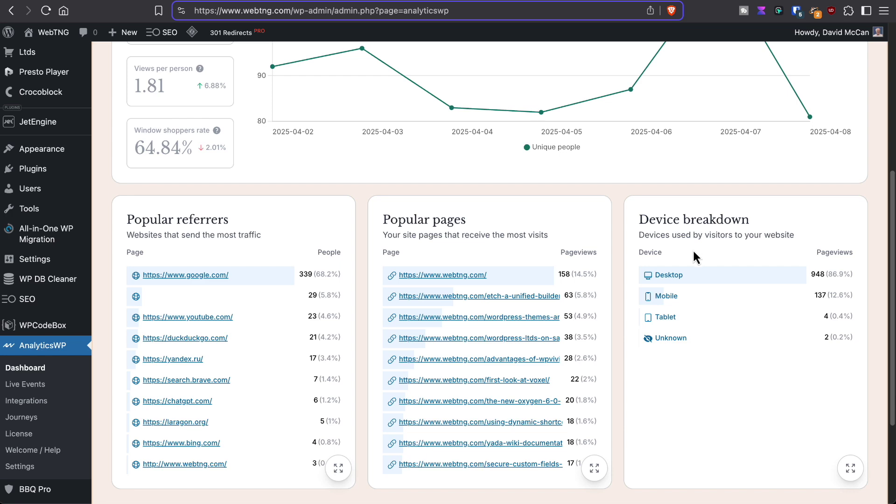
scroll(694, 252, "up", 5)
scroll(693, 249, "up", 2)
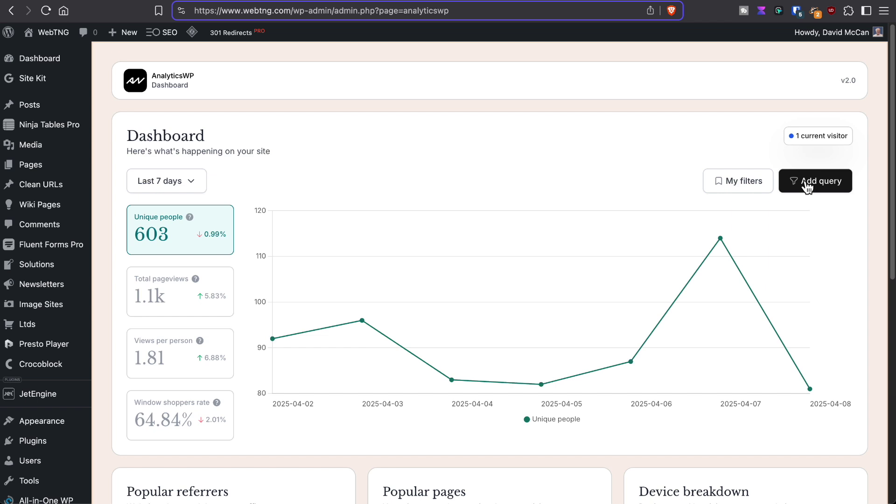
left_click(807, 187)
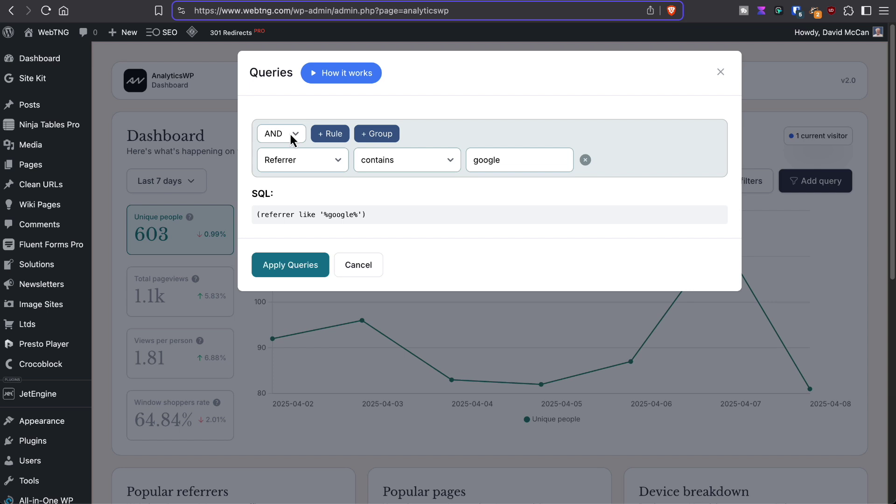
left_click(321, 165)
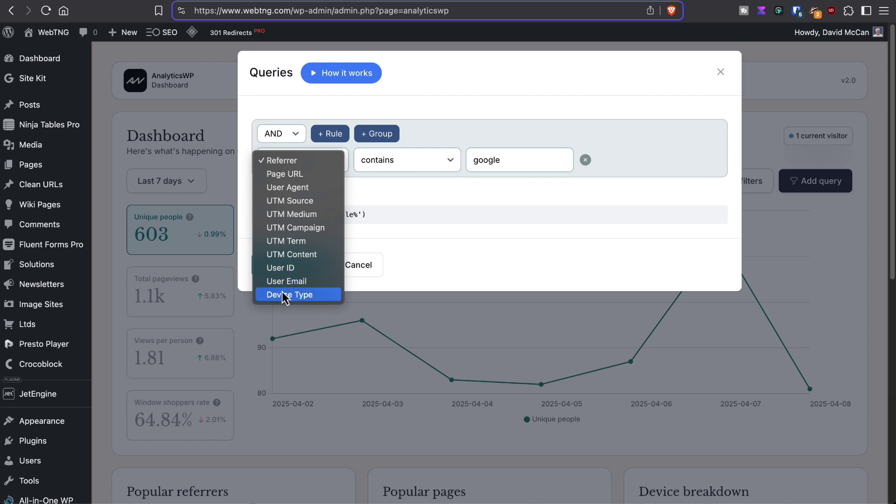
left_click(341, 115)
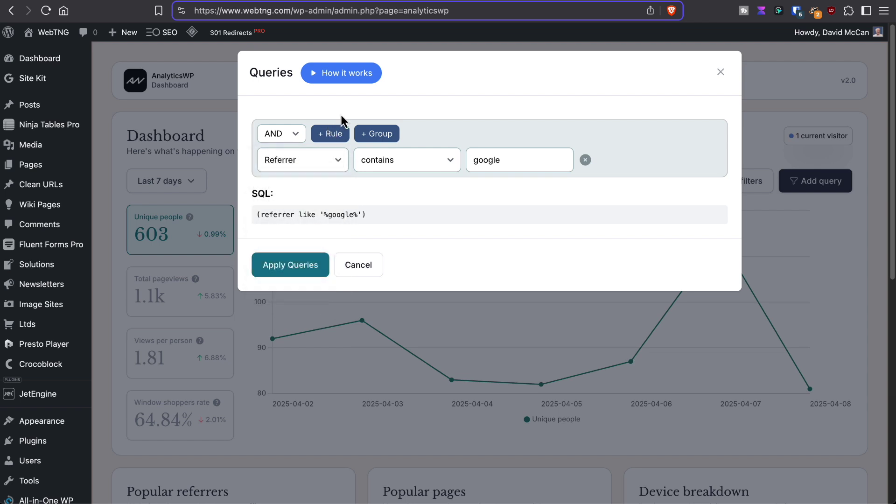
left_click(412, 168)
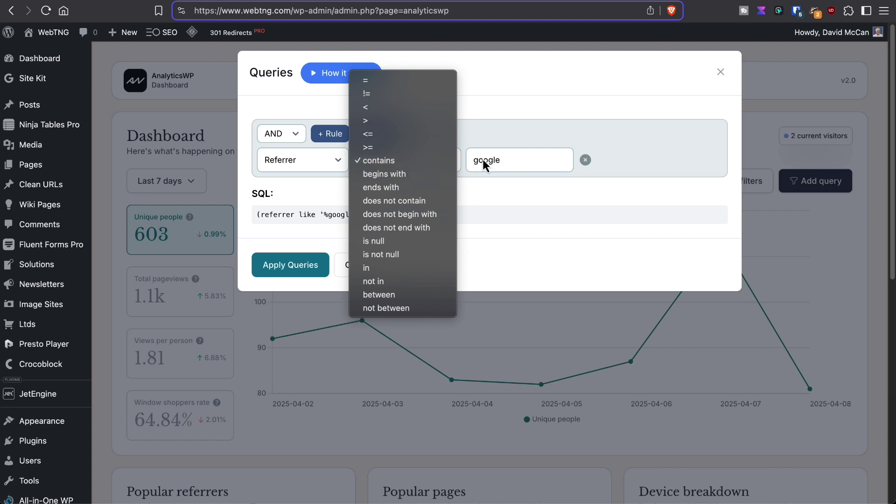
left_click(489, 130)
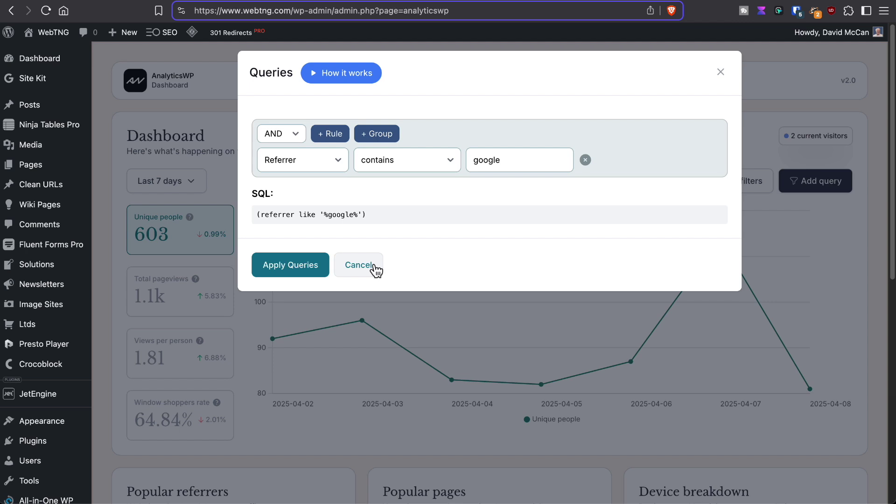
left_click(721, 71)
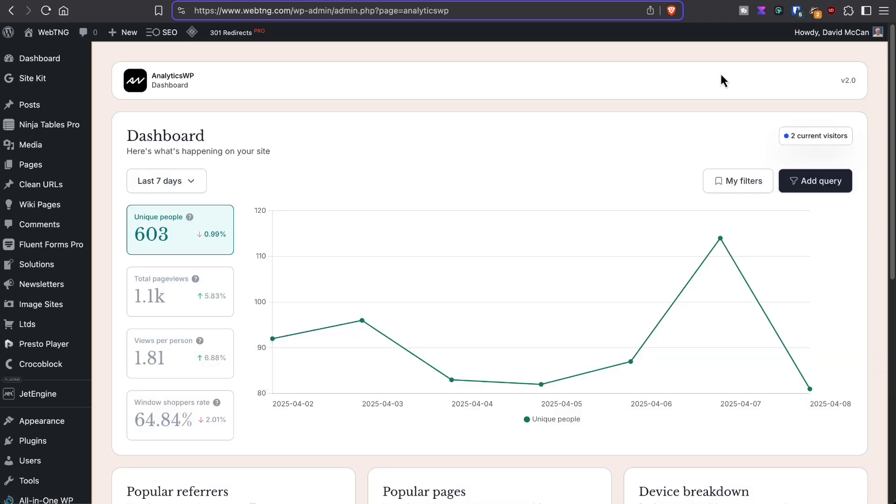
- Check the Saved Filters list, which has no saved filters, and close it
left_click(734, 184)
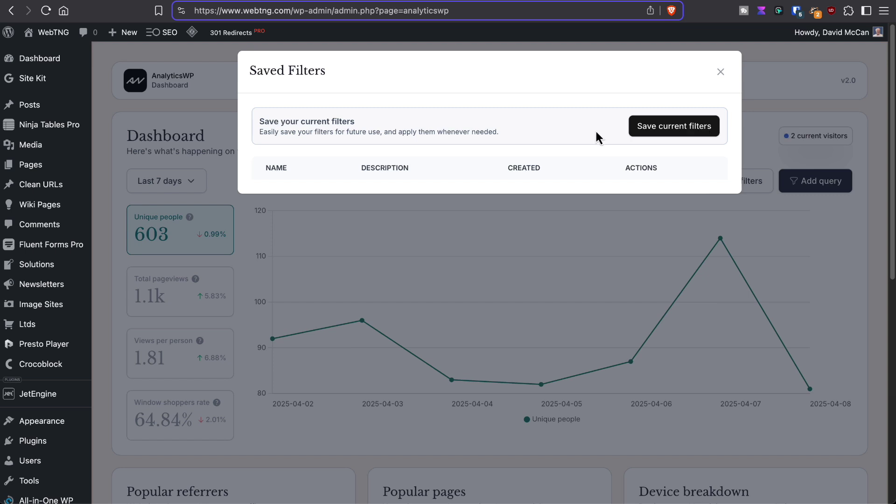
left_click(720, 72)
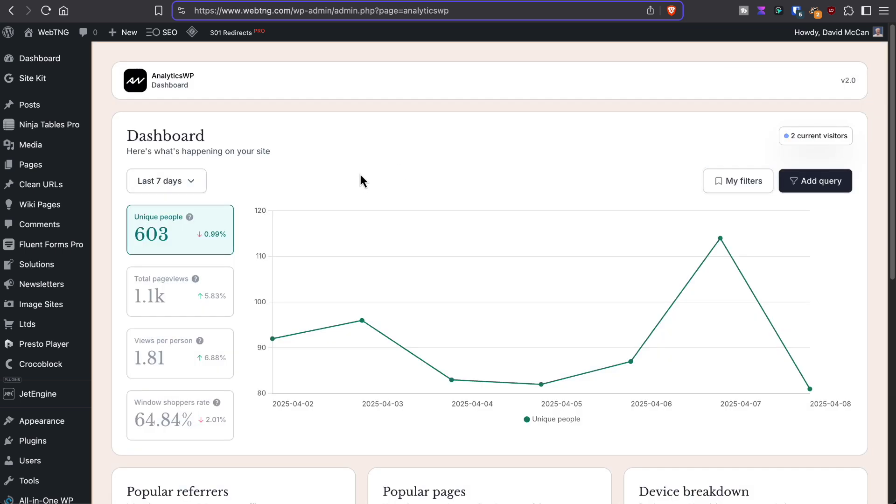
- Switch to the second client site's tab and open its WordPress admin Dashboard
key("ctrl+Tab")
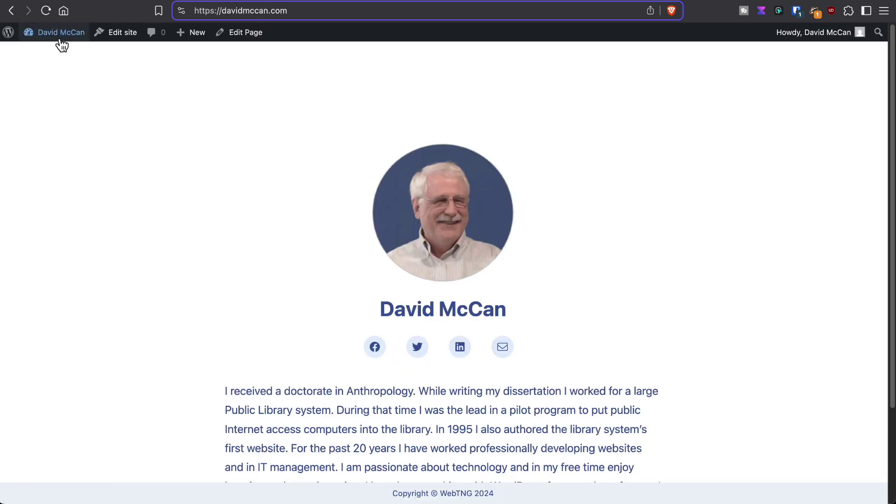
mouse_move(58, 35)
left_click(52, 56)
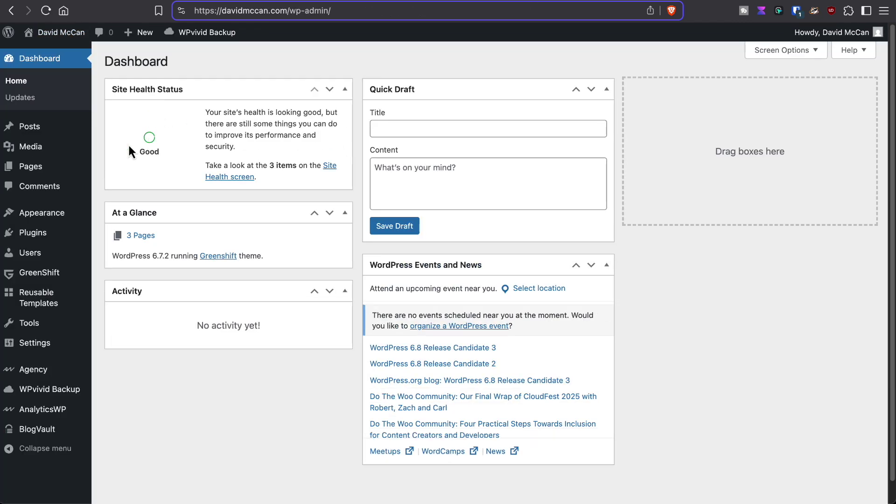
mouse_move(53, 415)
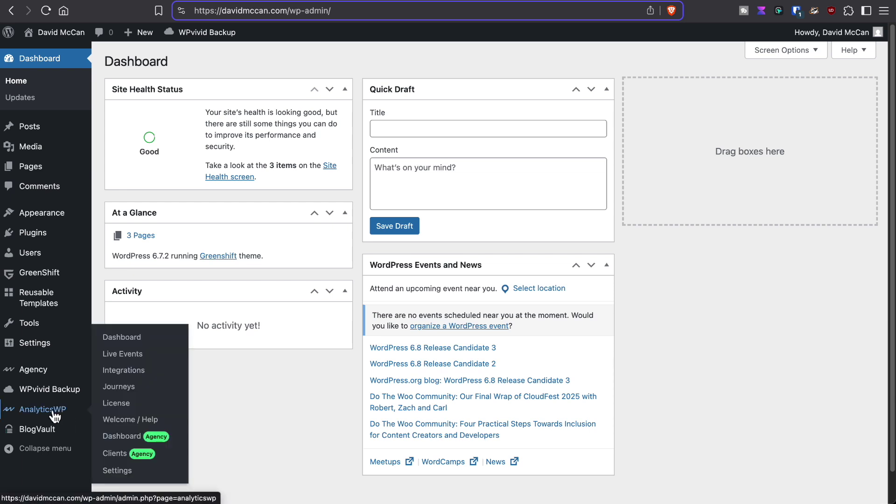
- Open the Clients (Agency) page listing the three connected sites and their weekly report settings
left_click(120, 453)
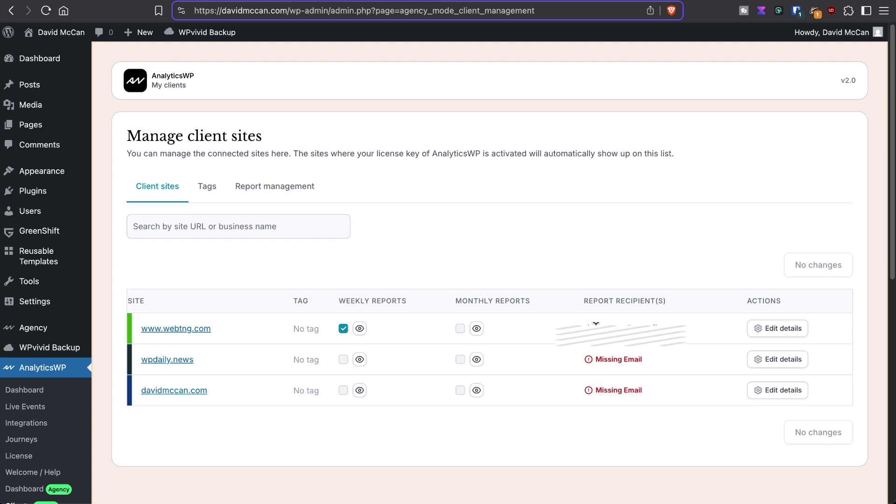
left_click(360, 328)
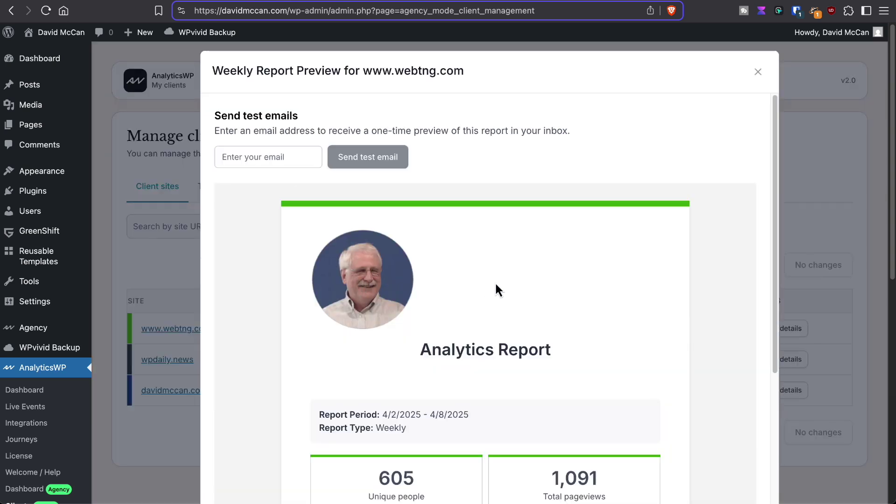
scroll(556, 285, "down", 5)
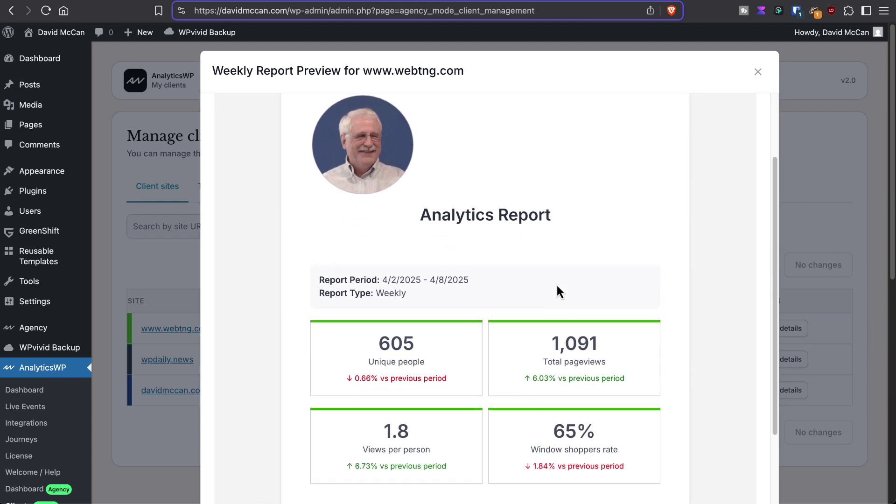
scroll(557, 286, "down", 10)
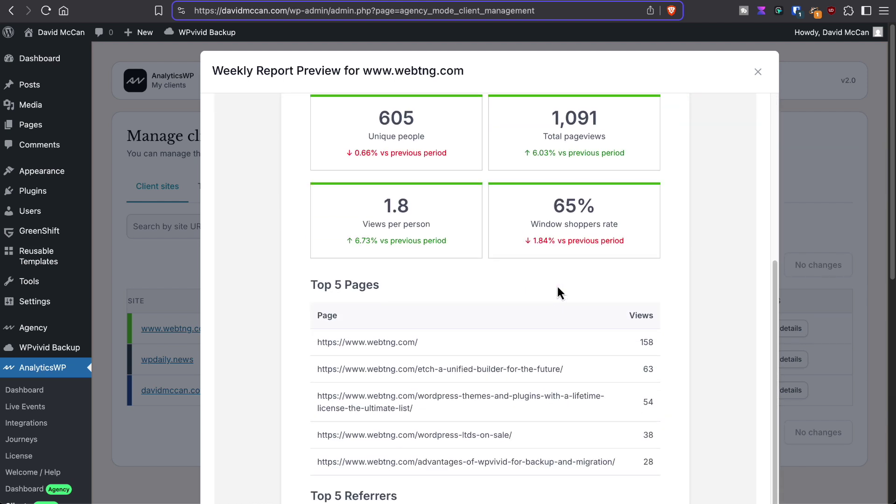
scroll(558, 288, "down", 8)
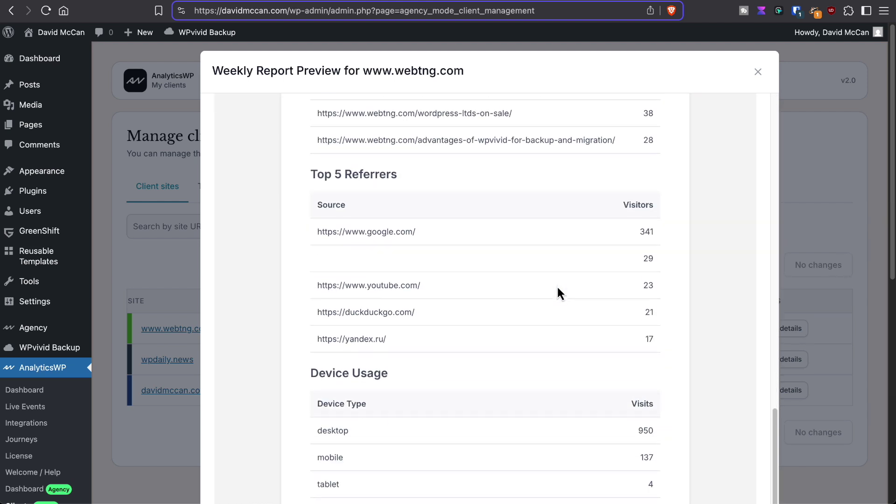
scroll(558, 287, "down", 11)
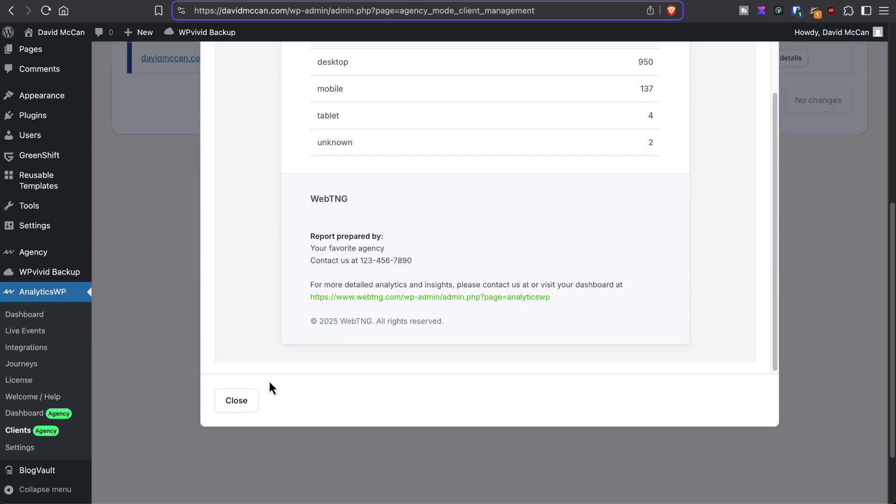
scroll(268, 380, "up", 13)
scroll(268, 379, "up", 8)
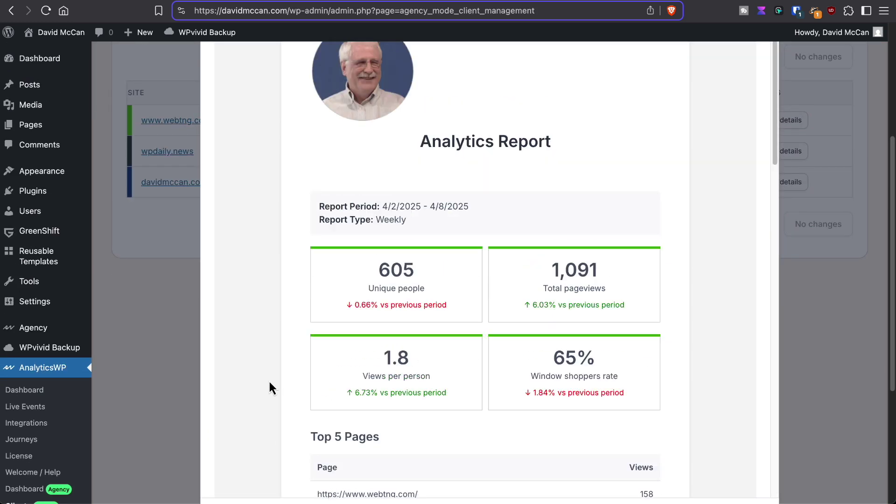
left_click(757, 72)
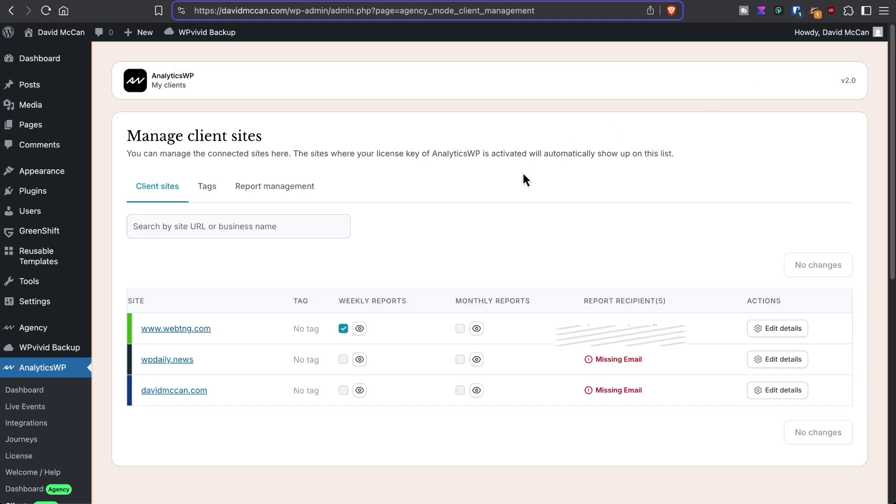
left_click(775, 331)
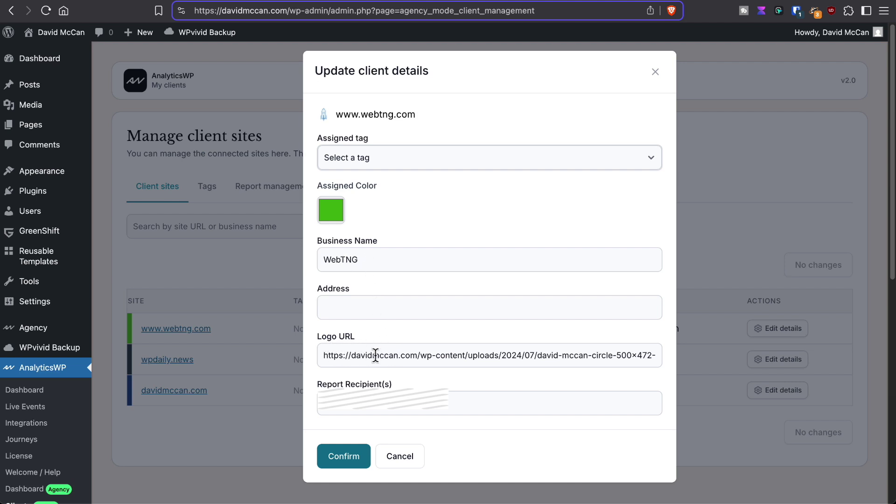
left_click(400, 457)
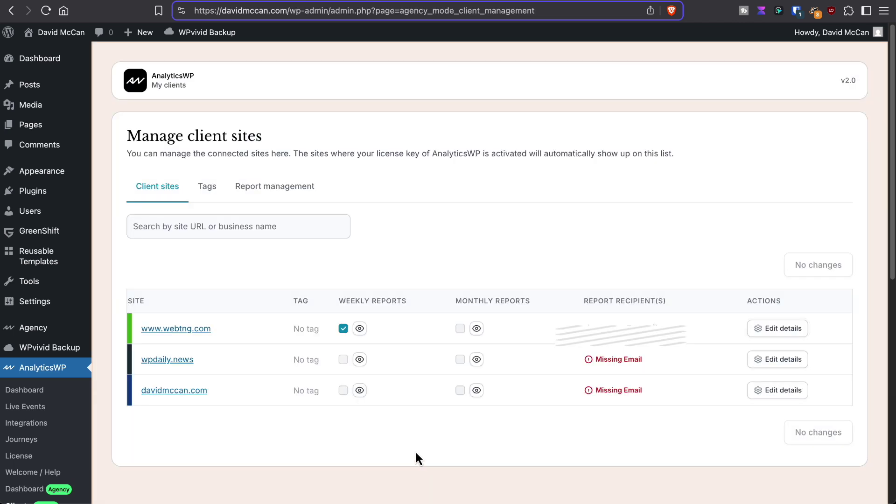
- Show the Report management section and scroll through the HTML email report template
left_click(279, 191)
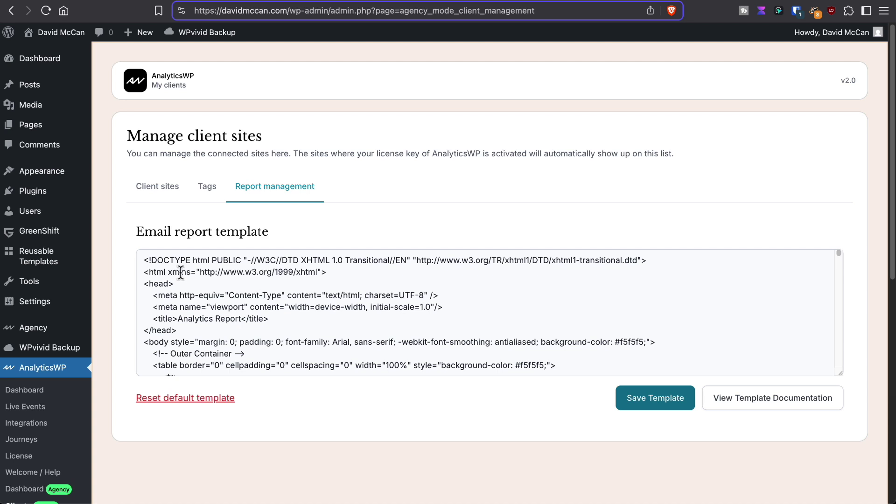
scroll(181, 274, "down", 10)
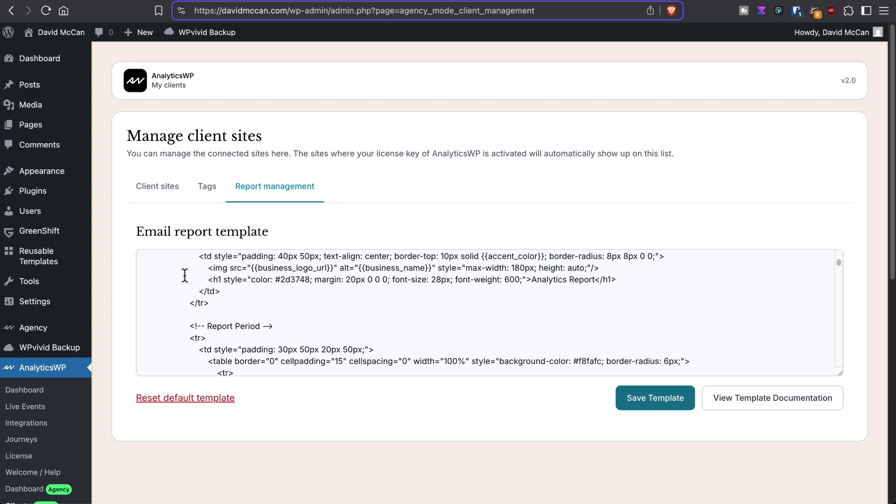
scroll(185, 276, "down", 5)
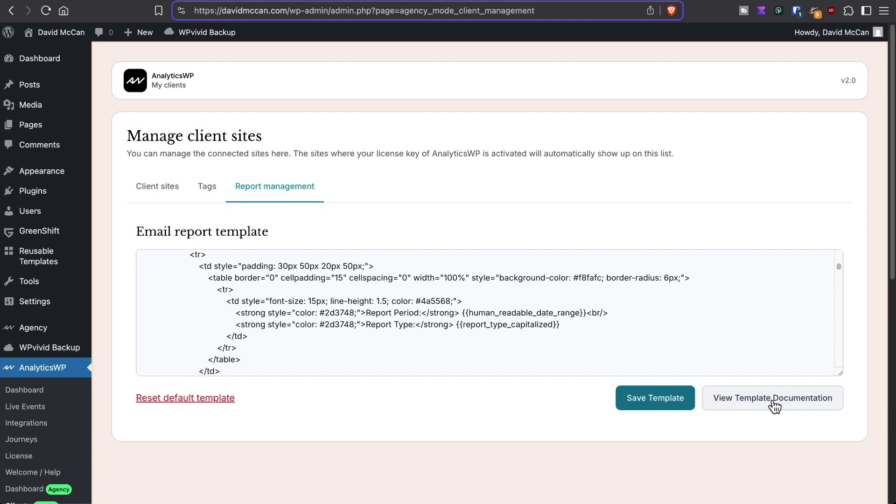
- Open the agency Dashboard and deselect every site in the Untagged group
left_click(33, 490)
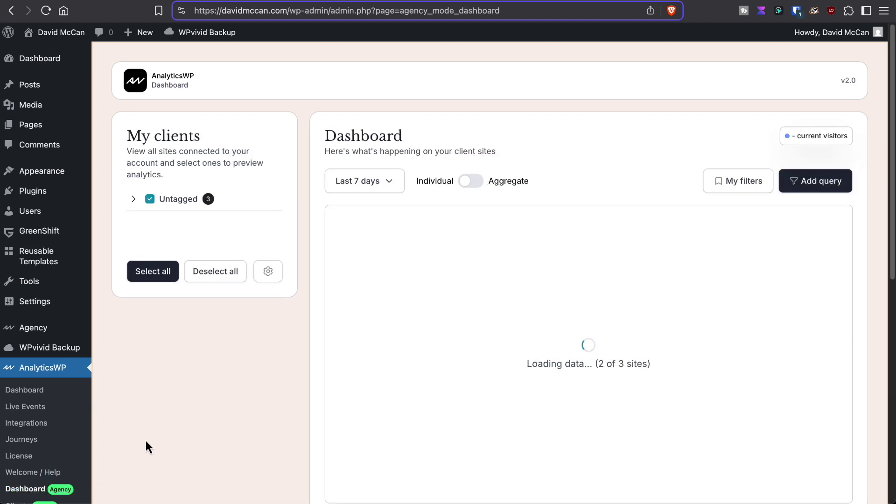
left_click(135, 200)
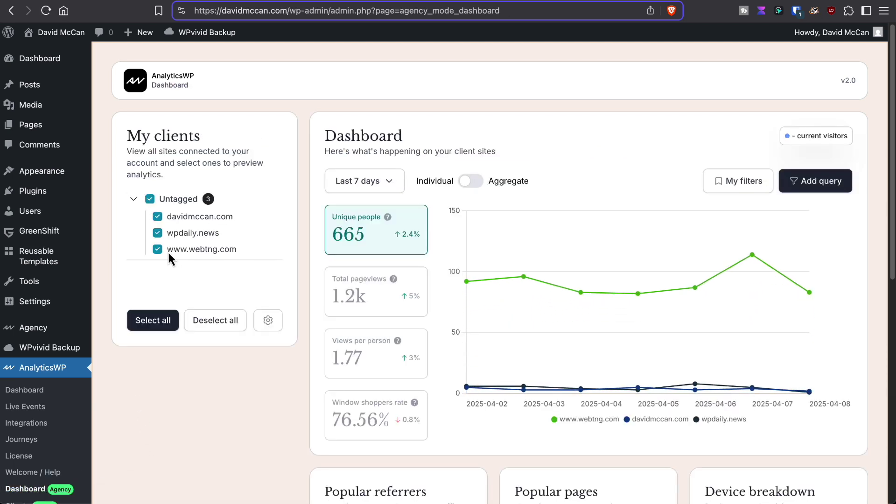
left_click(150, 200)
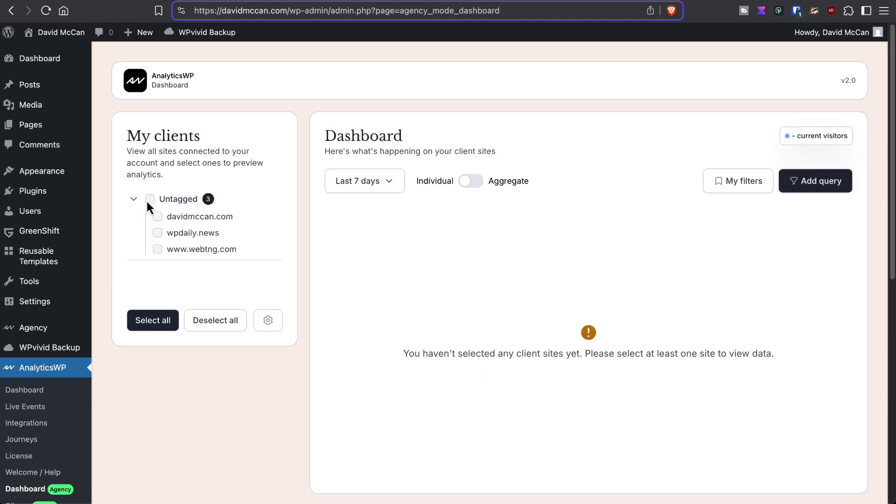
left_click(156, 246)
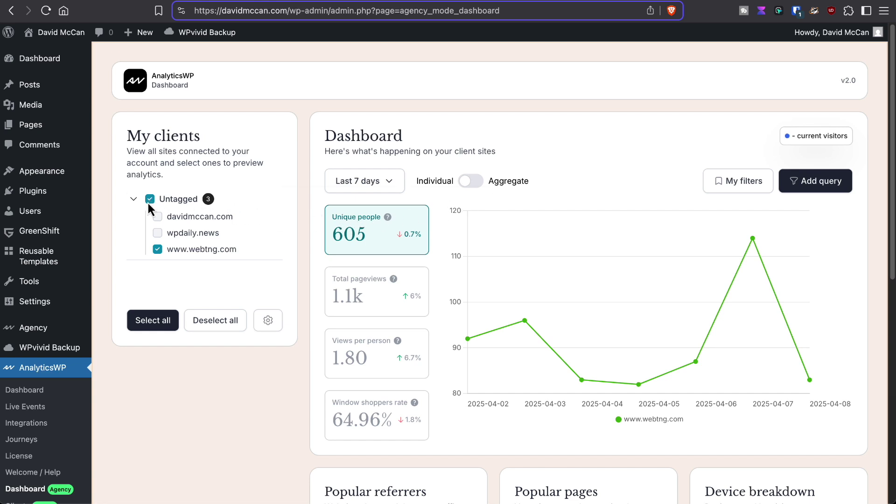
left_click(156, 250)
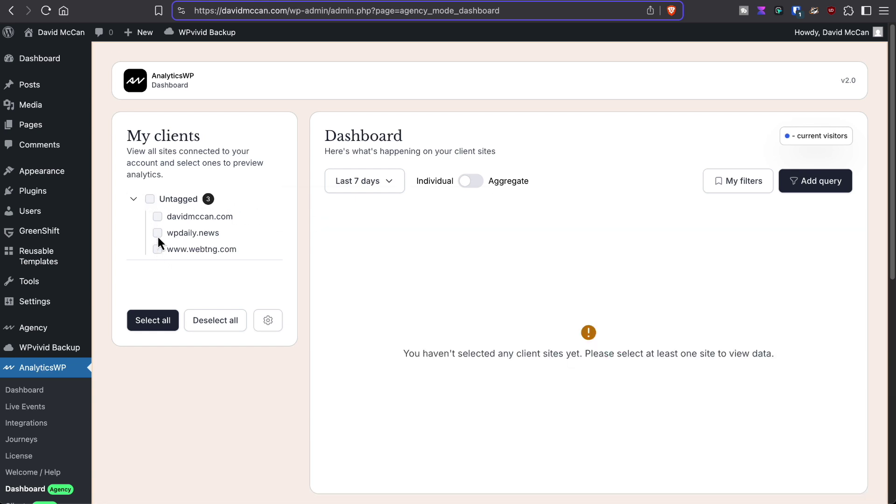
left_click(158, 234)
left_click(158, 221)
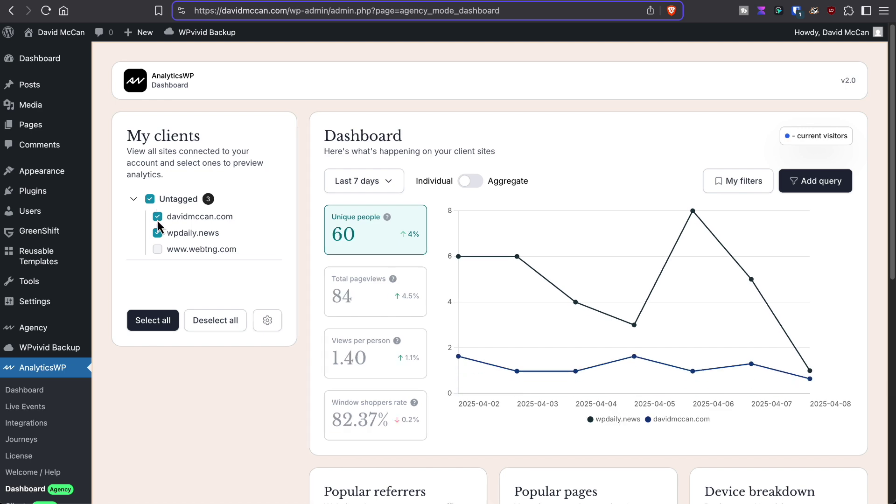
scroll(346, 235, "down", 2)
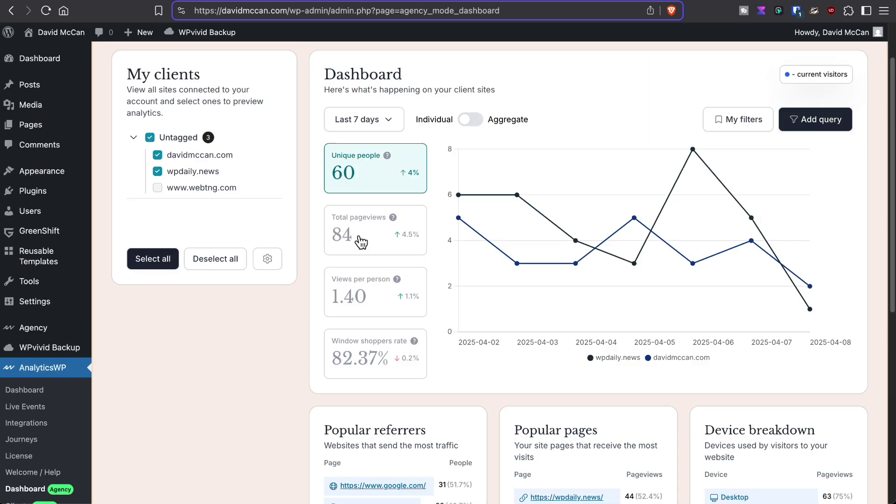
scroll(361, 242, "up", 2)
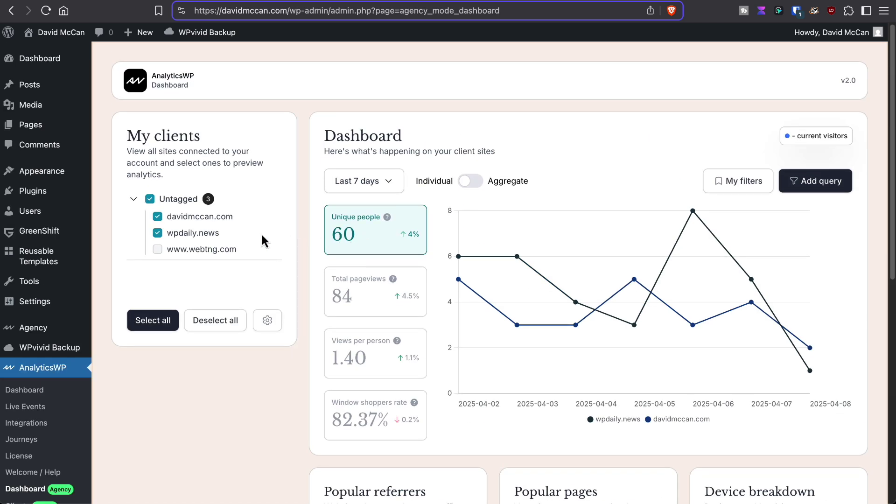